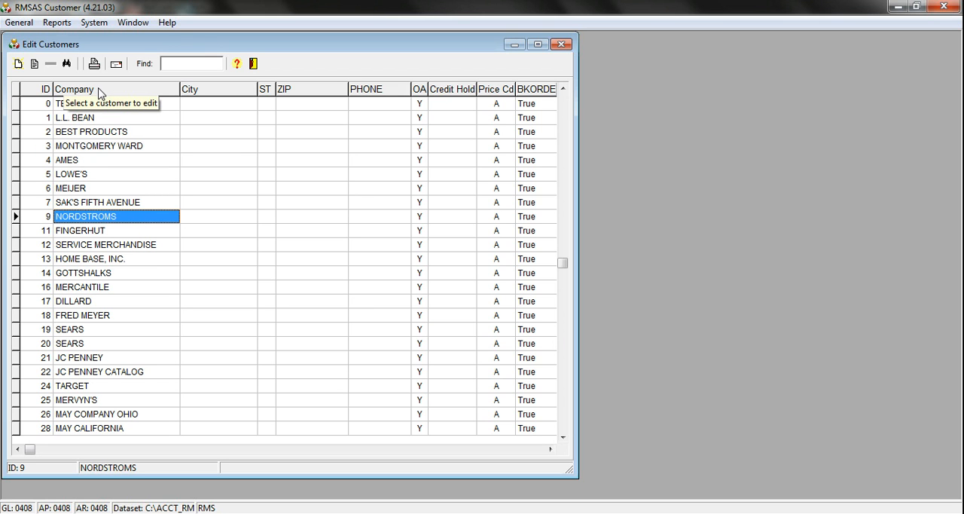
- Sort the customer list by company name and again by ID, ending with the MERCANTILE WEST row selected
{"action": "left_click", "coordinate": [98, 90]}
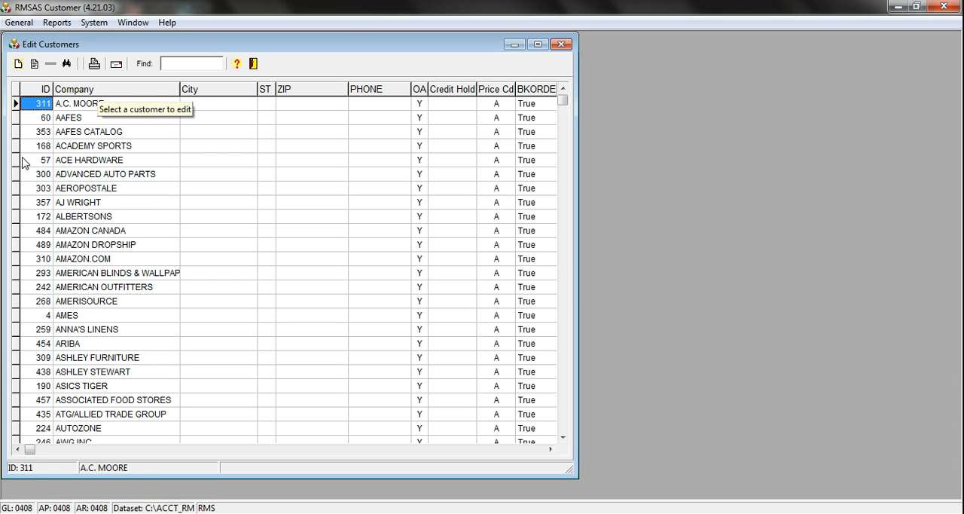
{"action": "left_click", "coordinate": [42, 88]}
{"action": "left_click", "coordinate": [125, 174]}
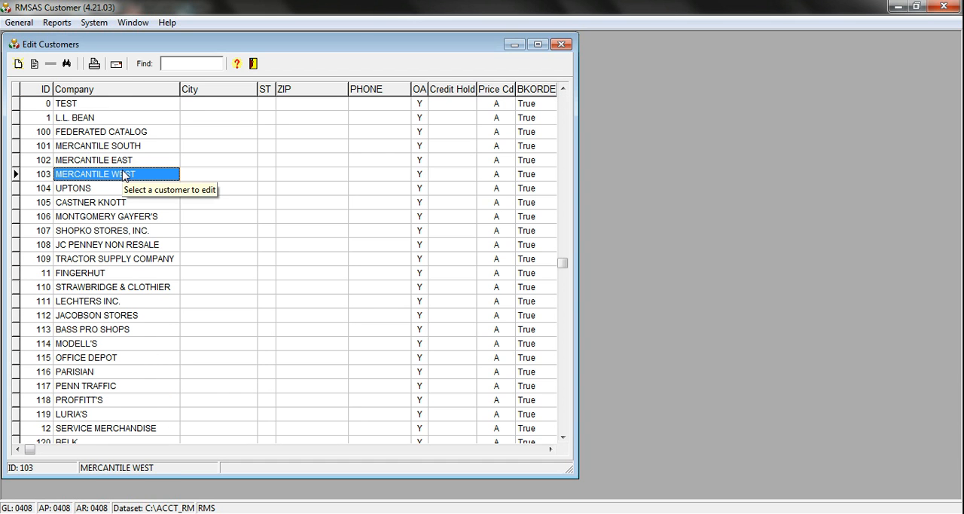
- Search the customers' Company field for the first match of the wildcard value NORD%
{"action": "left_click", "coordinate": [67, 65]}
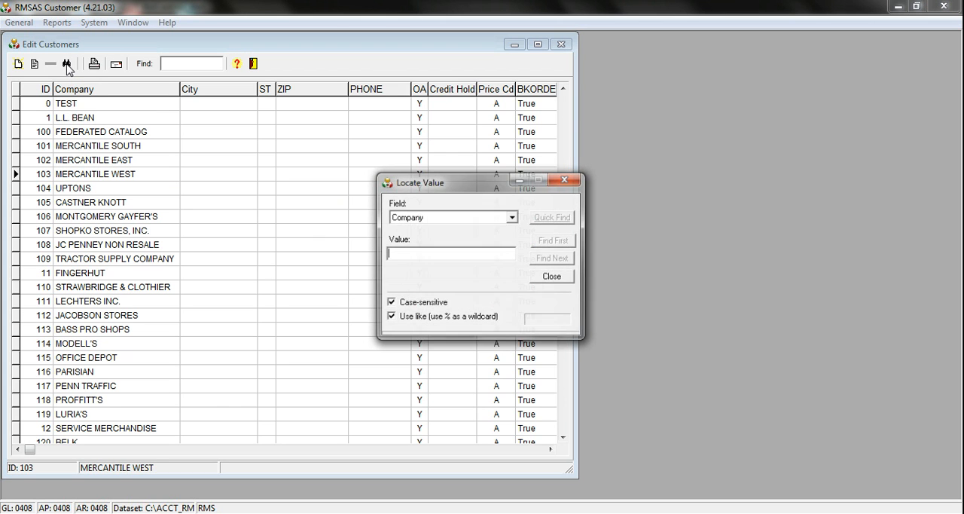
{"action": "left_click", "coordinate": [512, 218]}
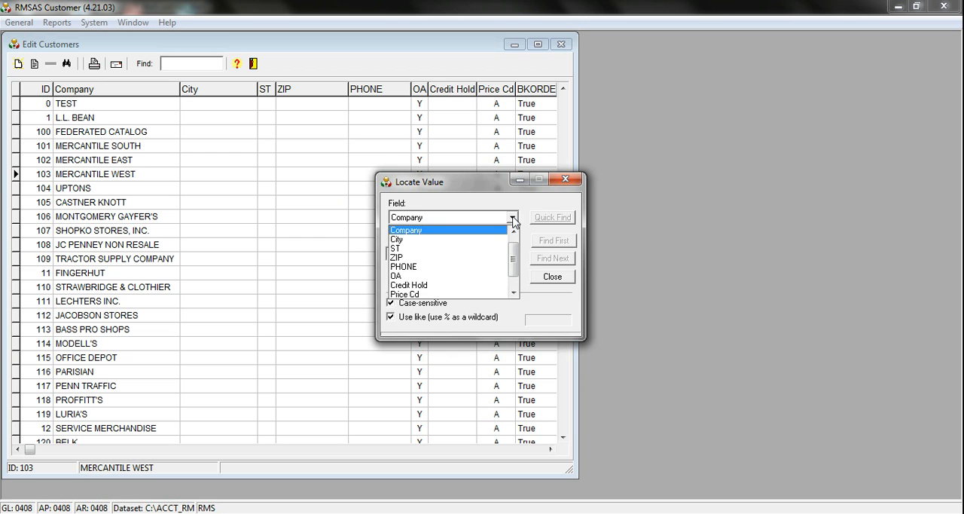
{"action": "left_click", "coordinate": [513, 220]}
{"action": "left_click", "coordinate": [443, 255]}
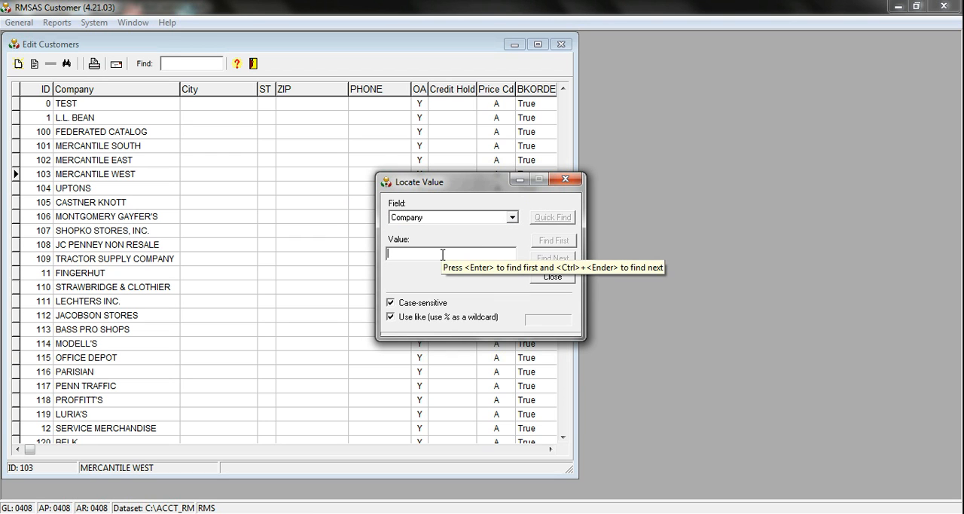
{"action": "type", "text": "no"}
{"action": "key", "text": "BackSpace"}
{"action": "key", "text": "BackSpace"}
{"action": "type", "text": "NO"}
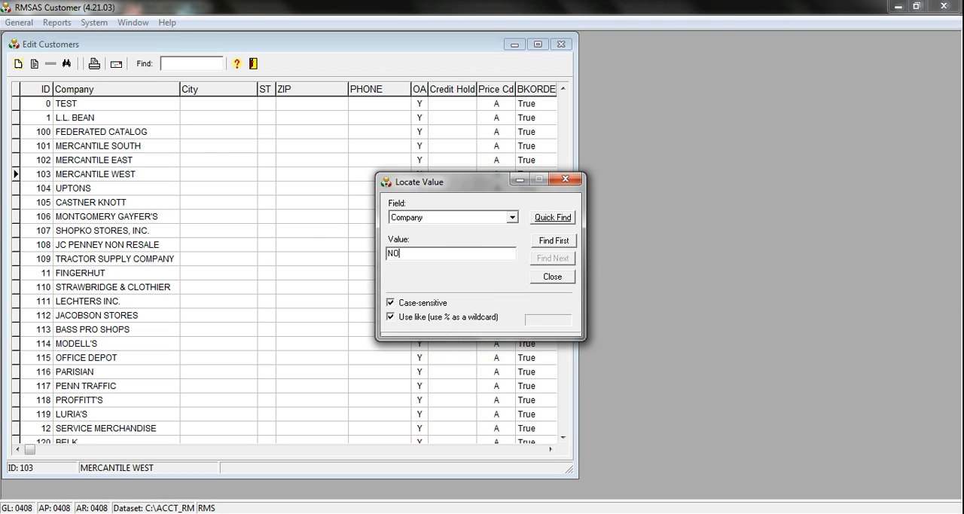
{"action": "type", "text": "RD%"}
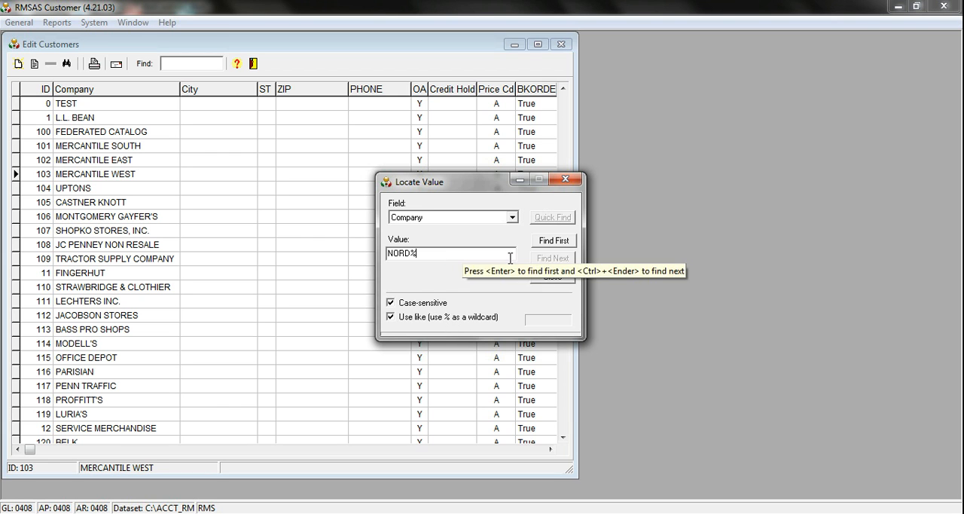
{"action": "left_click", "coordinate": [553, 242]}
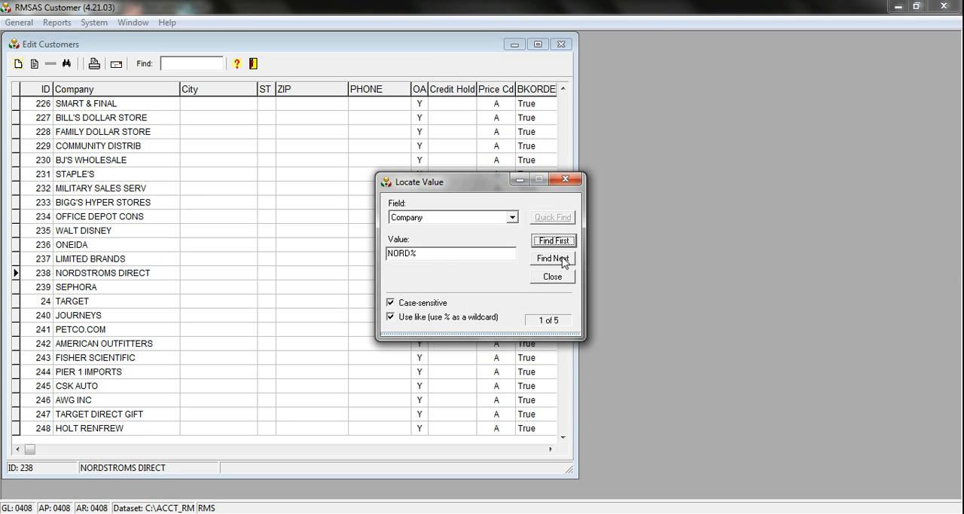
- Advance through the NORD% matches to the NORDSTROM CA DOM customer and close the search
{"action": "left_click", "coordinate": [564, 261]}
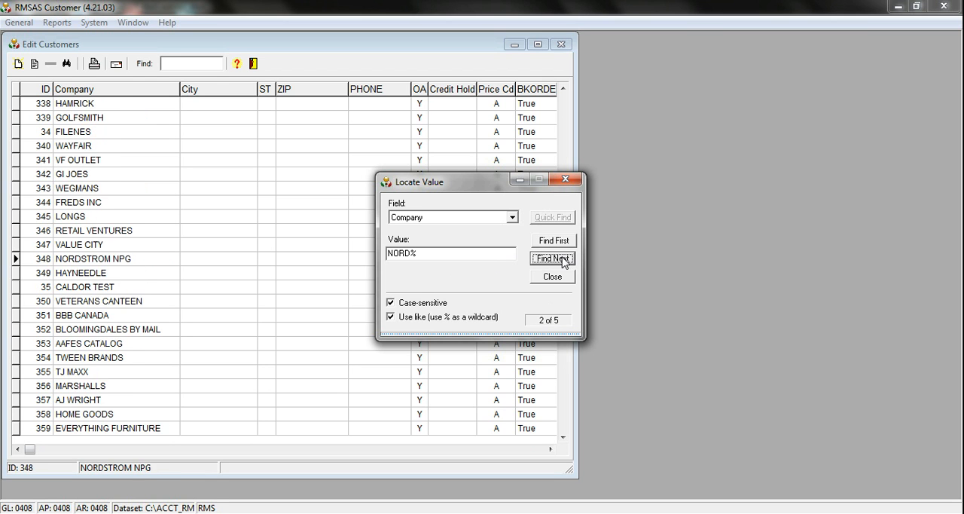
{"action": "left_click", "coordinate": [564, 260]}
{"action": "left_click", "coordinate": [564, 260]}
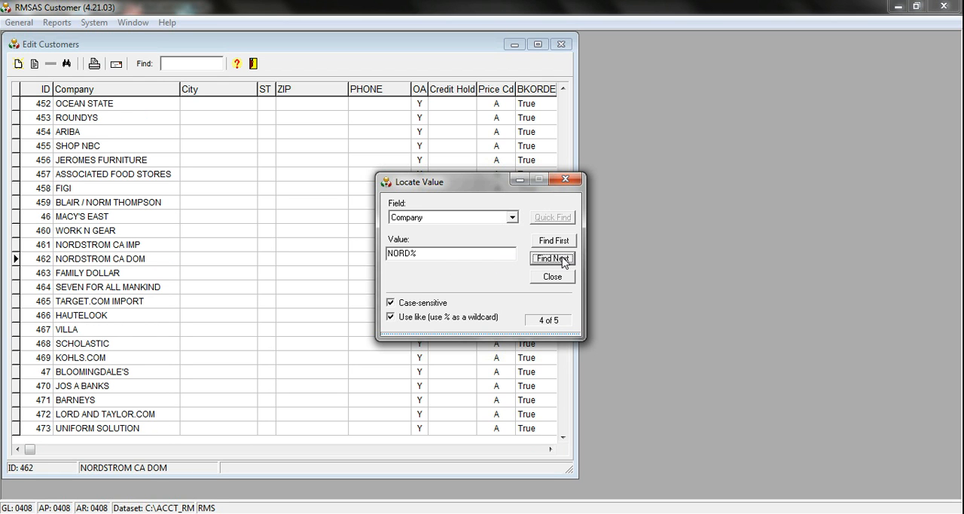
{"action": "left_click", "coordinate": [552, 276]}
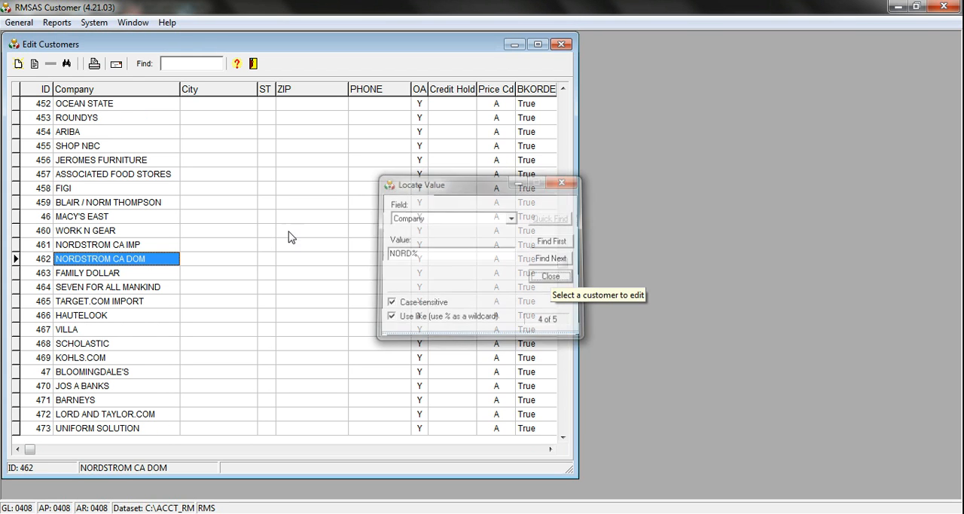
- Open the NORDSTROM CA DOM customer record and view the available price codes, keeping price code A
{"action": "double_click", "coordinate": [135, 262]}
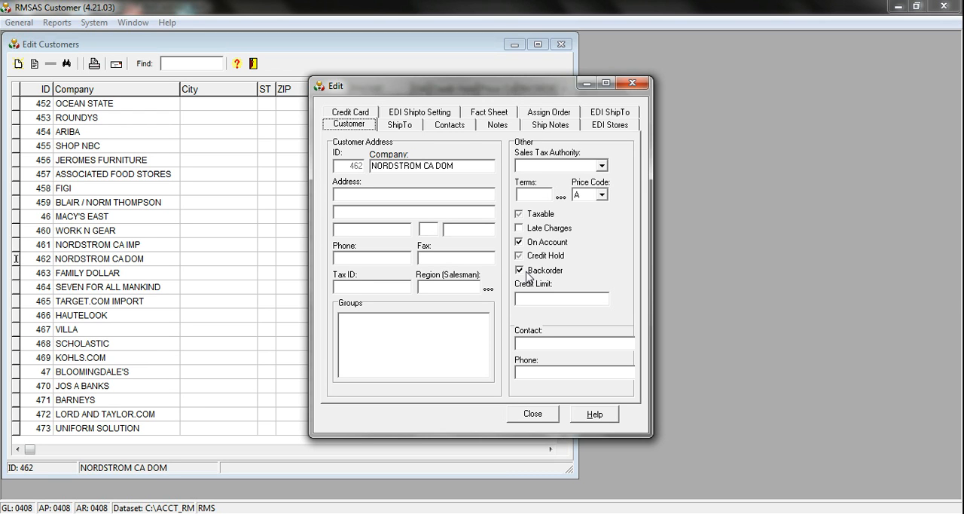
{"action": "left_click", "coordinate": [603, 196]}
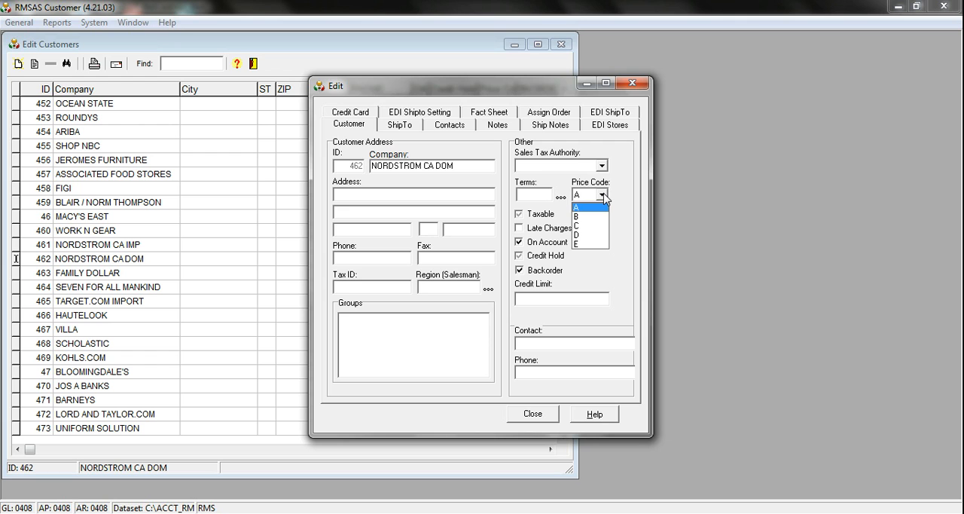
{"action": "left_click", "coordinate": [602, 195]}
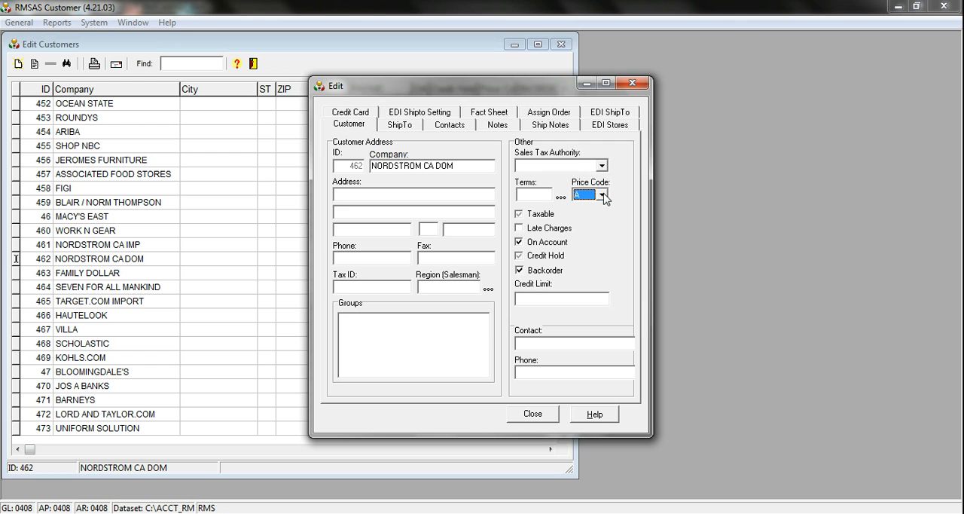
- Set the customer's EDI Shipto updates to "When Shipto = 0000 or Blank", closing the record and the customer module
{"action": "left_click", "coordinate": [422, 114]}
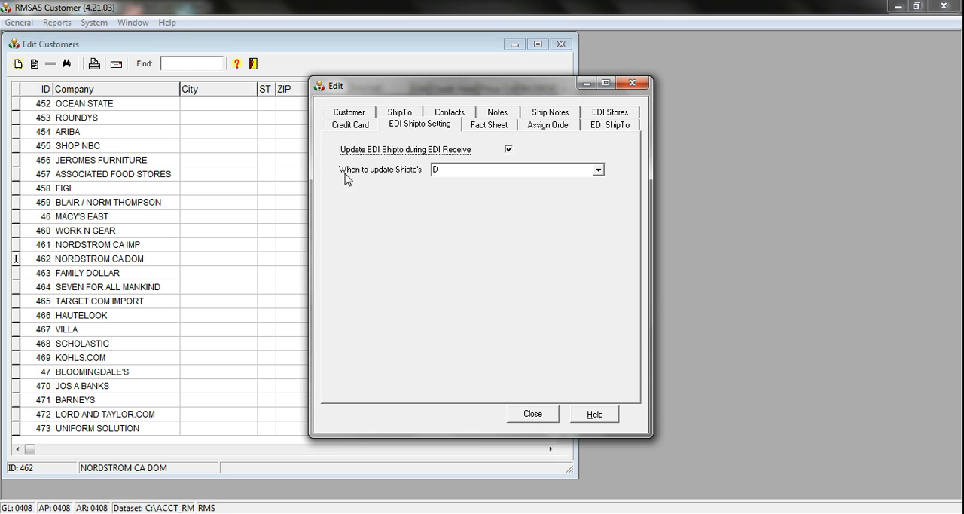
{"action": "left_click", "coordinate": [599, 170]}
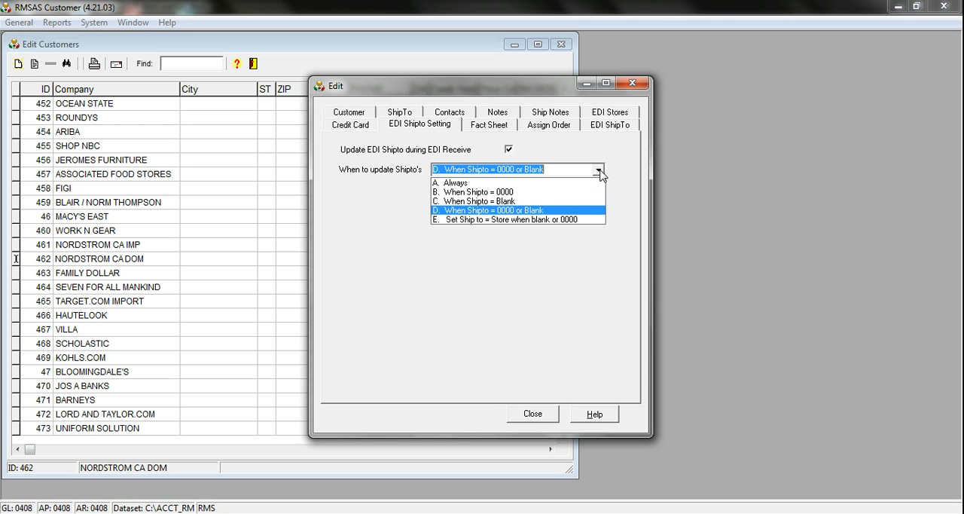
{"action": "left_click", "coordinate": [550, 215]}
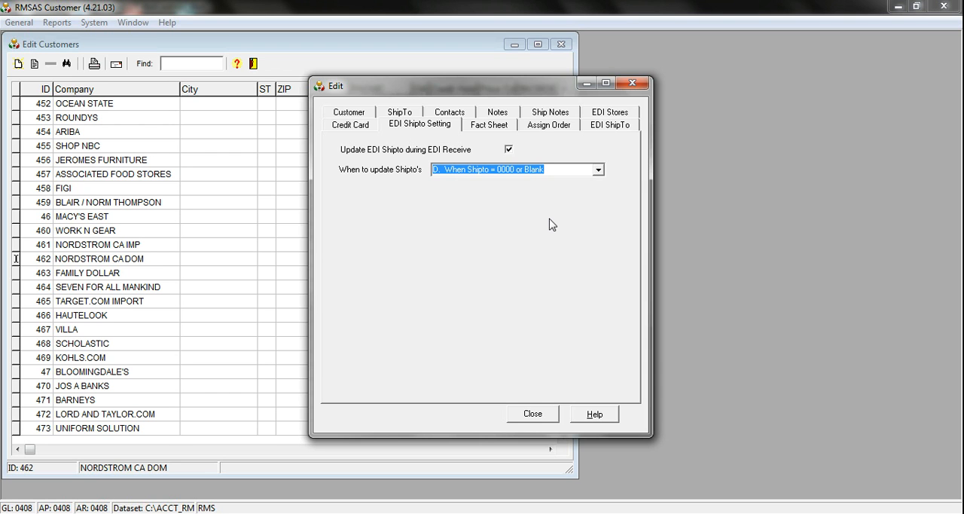
{"action": "left_click", "coordinate": [532, 417]}
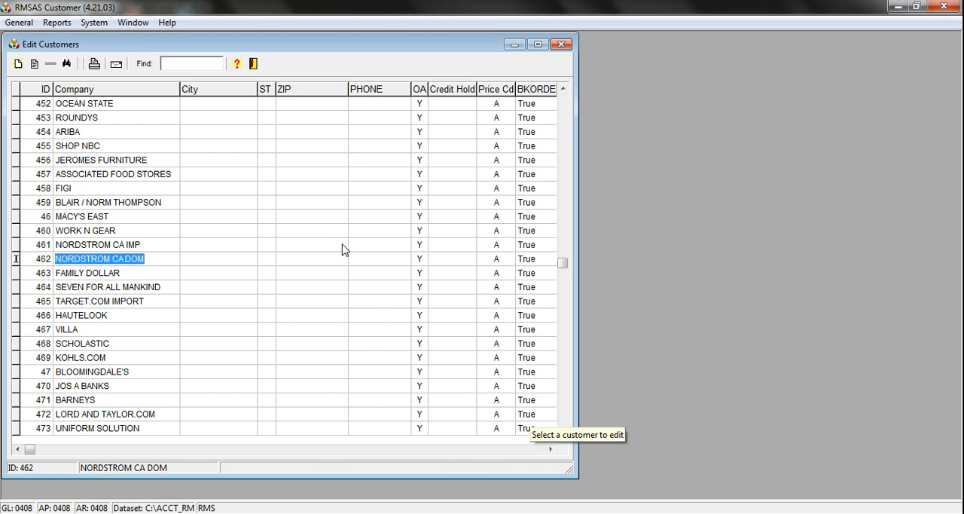
{"action": "left_click", "coordinate": [254, 67]}
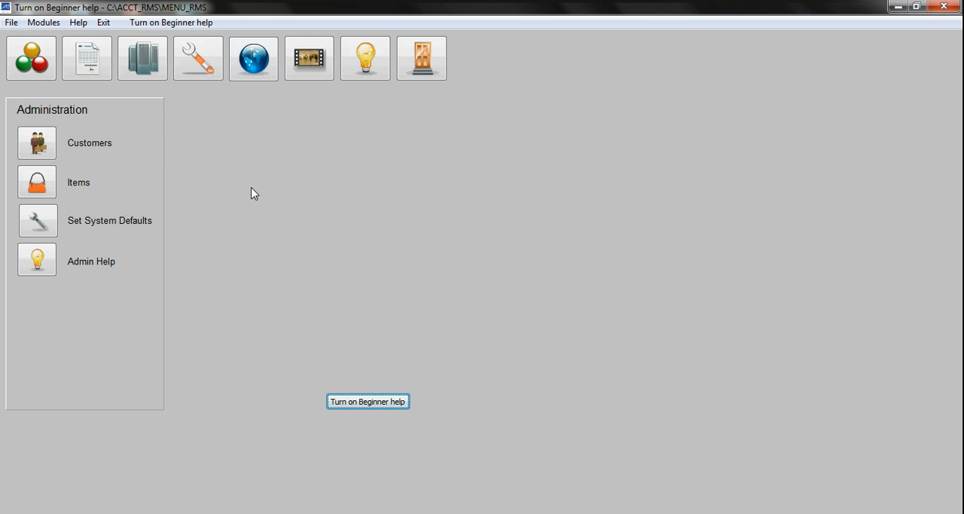
{"action": "left_click", "coordinate": [37, 182]}
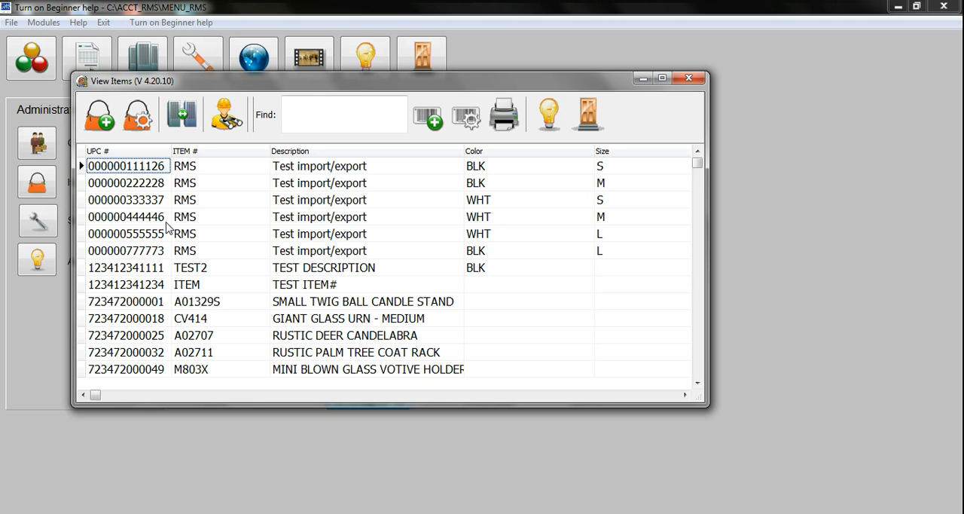
{"action": "left_click", "coordinate": [105, 124]}
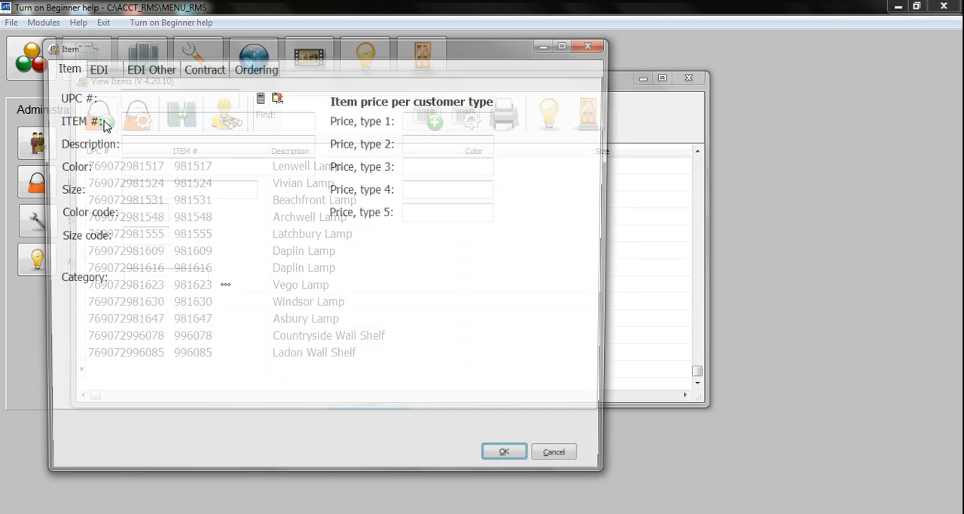
{"action": "left_click", "coordinate": [132, 93]}
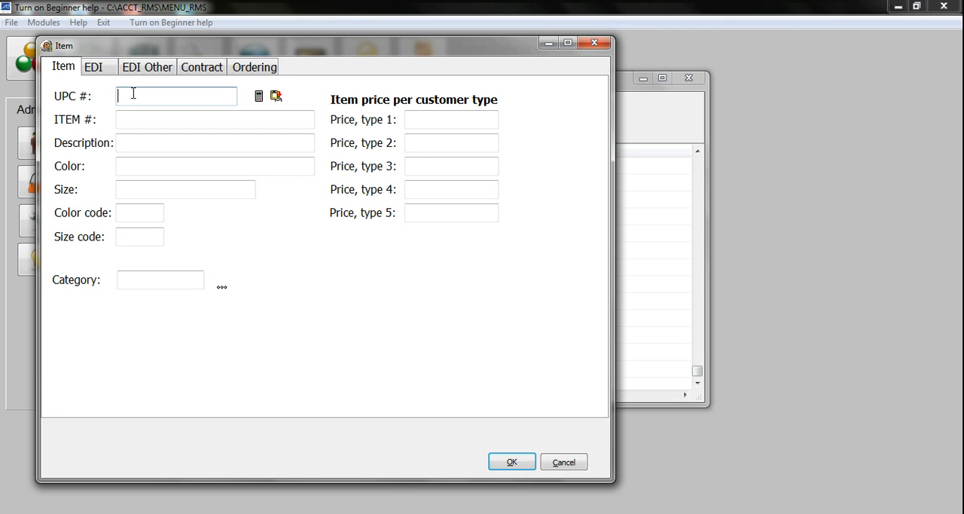
{"action": "type", "text": "787878787878"}
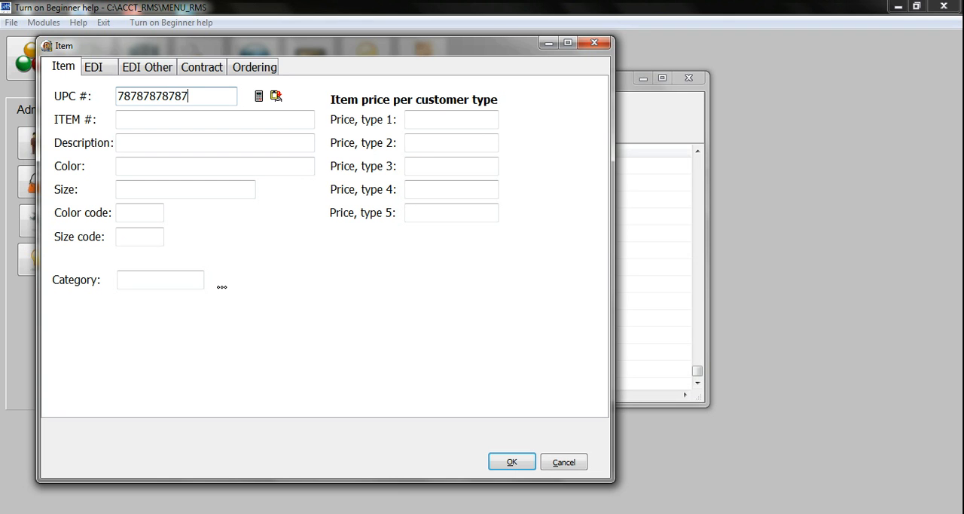
{"action": "key", "text": "Tab"}
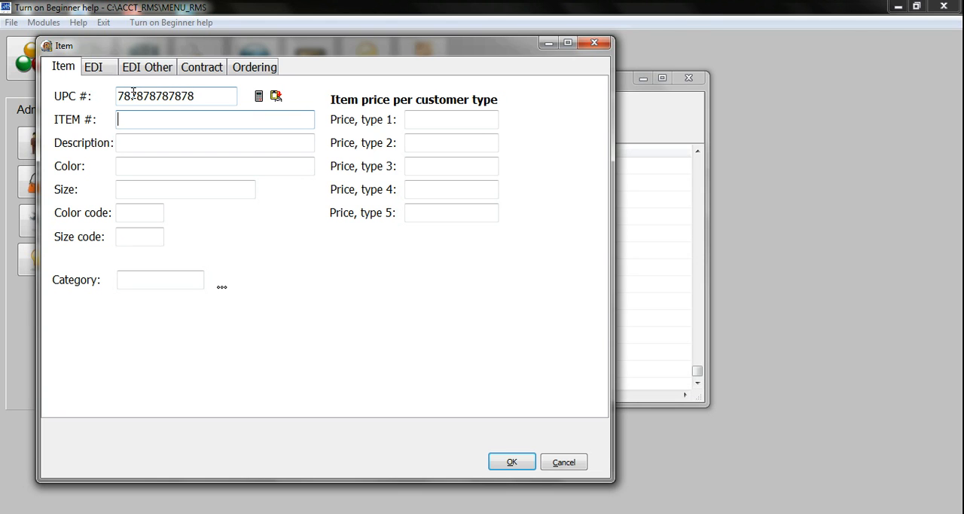
{"action": "type", "text": "123444"}
{"action": "key", "text": "Tab"}
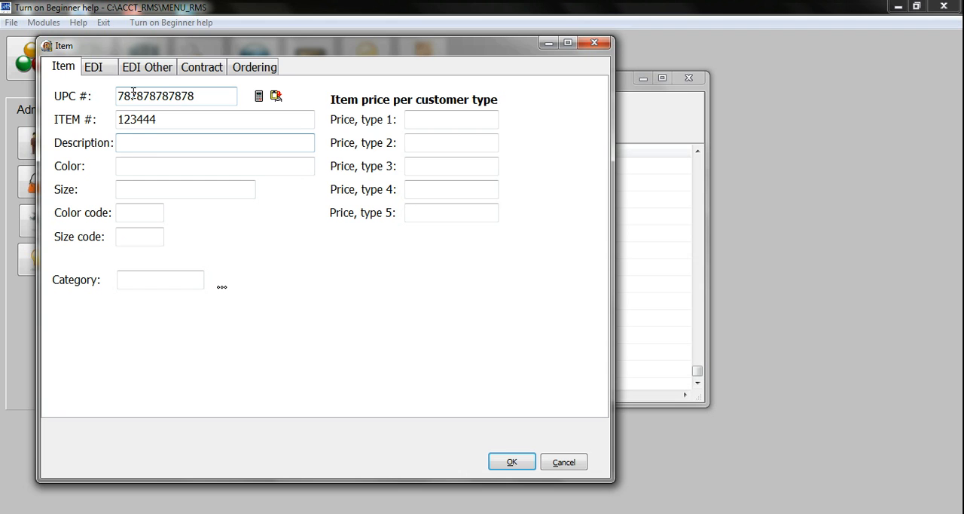
- Fill in the new item's description as TEST 123444, color as BLK and size as SM
{"action": "type", "text": "TEST 12"}
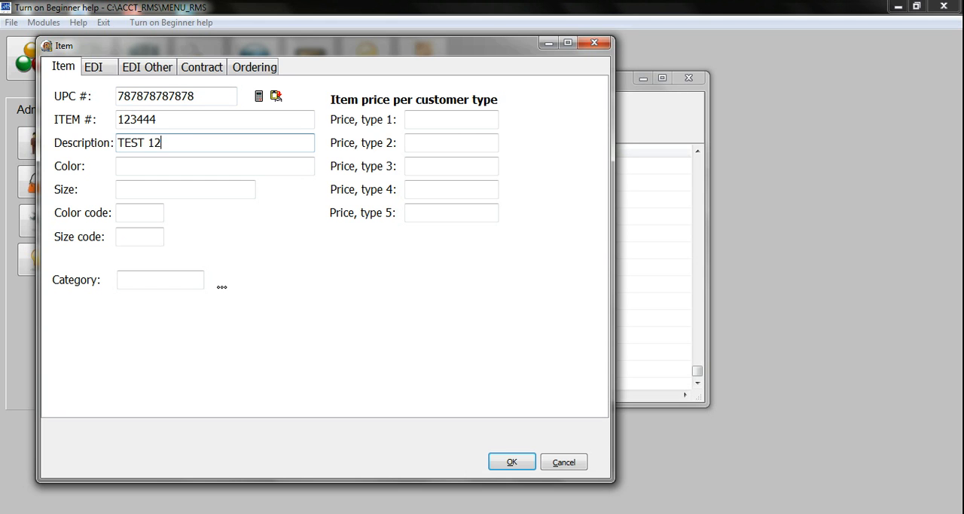
{"action": "type", "text": "3444"}
{"action": "key", "text": "Tab"}
{"action": "type", "text": "BLK"}
{"action": "key", "text": "Tab"}
{"action": "type", "text": "SM"}
{"action": "key", "text": "Tab"}
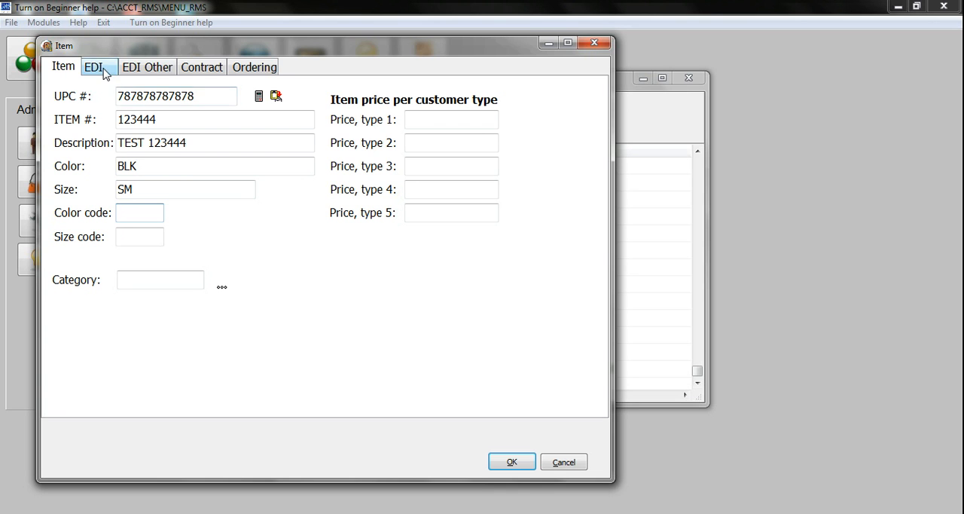
- Add a contract price of 9.50 for the customer NORDSTROMS to the new item and save it
{"action": "left_click", "coordinate": [103, 69]}
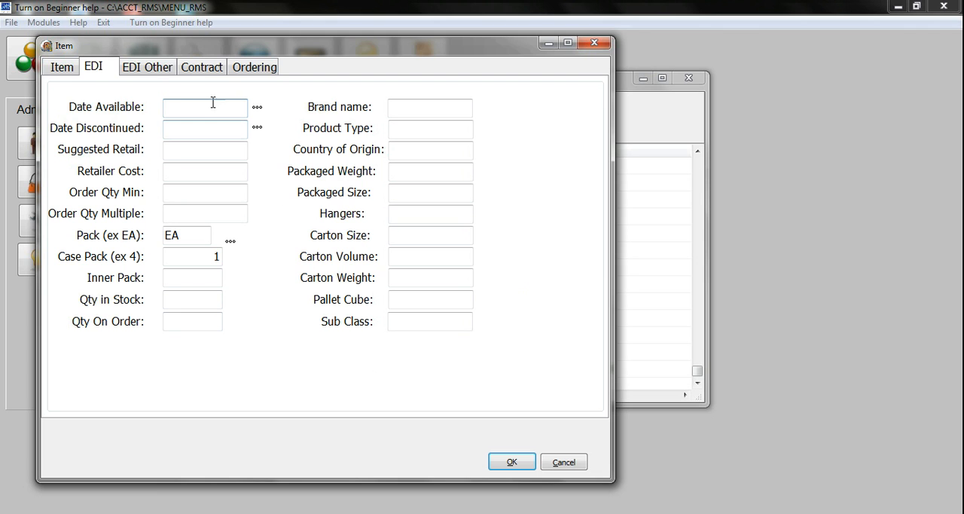
{"action": "left_click", "coordinate": [203, 73]}
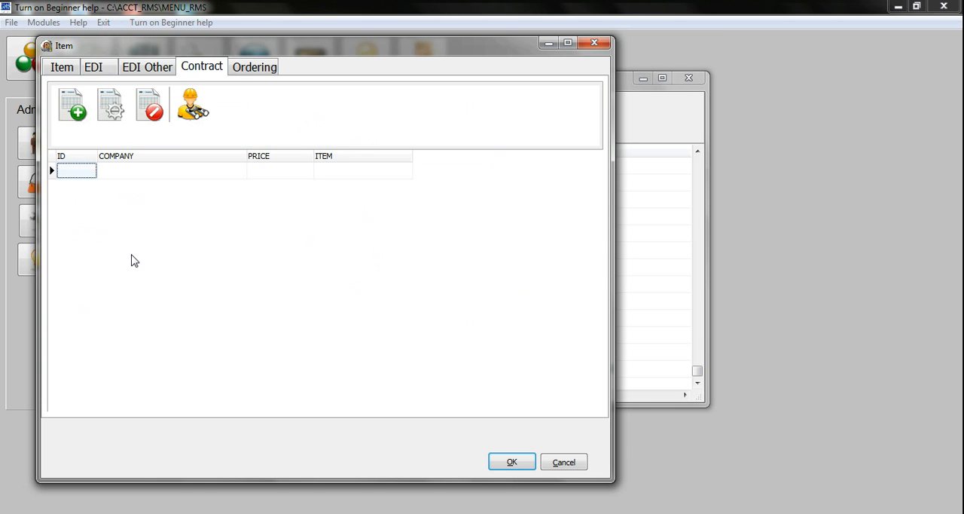
{"action": "left_click", "coordinate": [71, 117]}
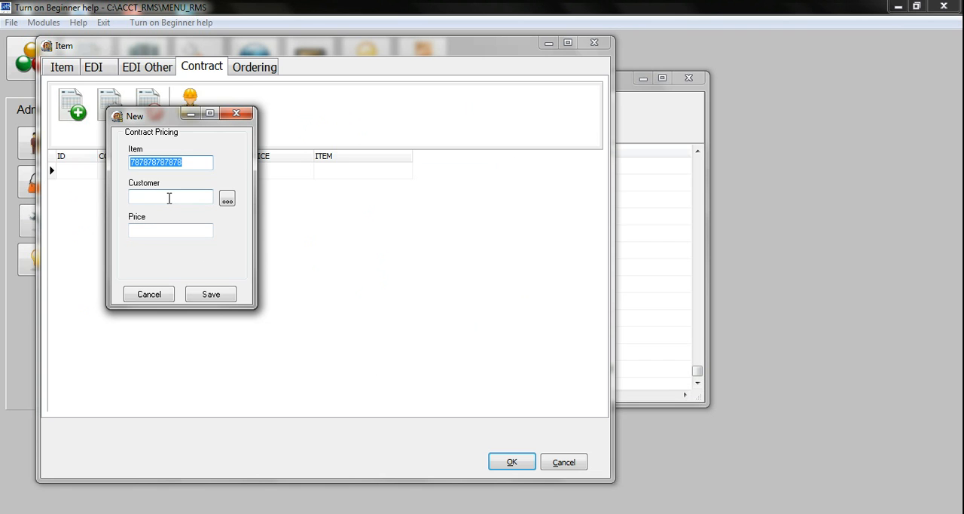
{"action": "left_click", "coordinate": [228, 200]}
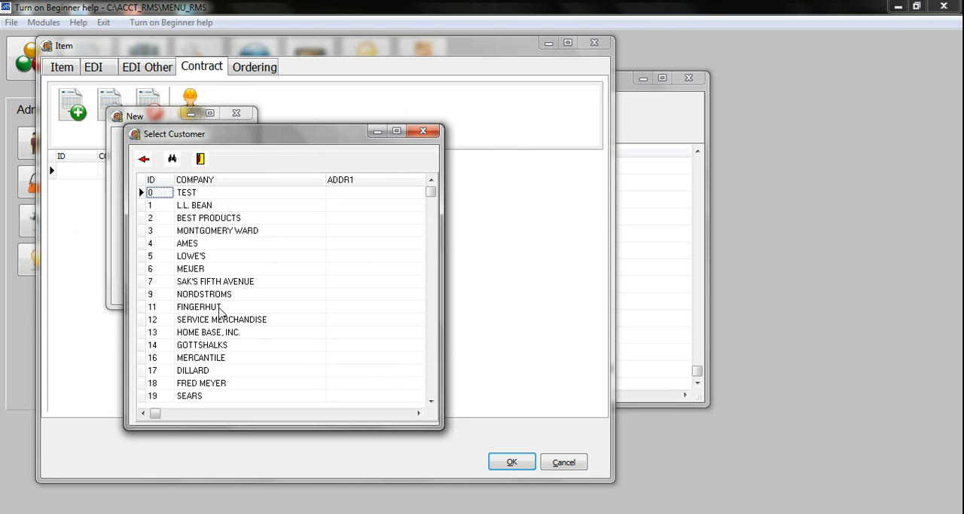
{"action": "double_click", "coordinate": [205, 293]}
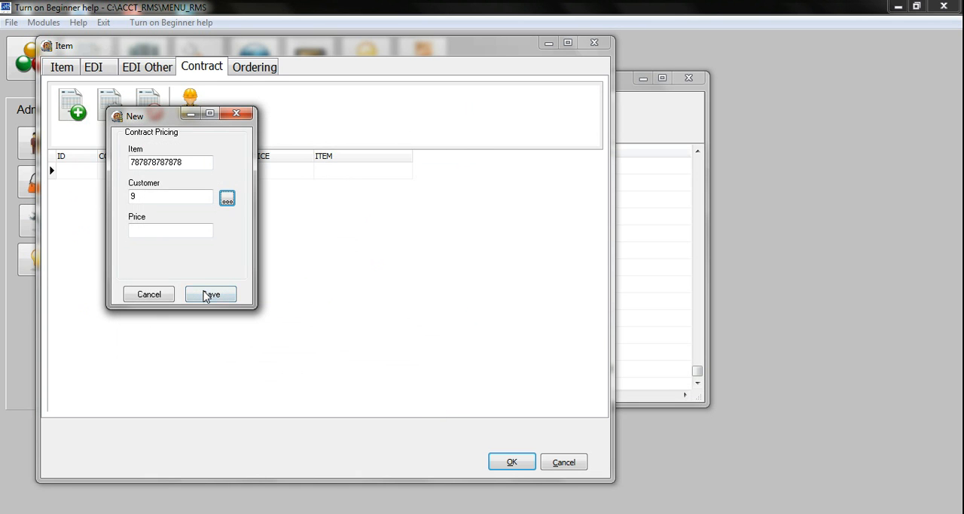
{"action": "left_click", "coordinate": [160, 229]}
{"action": "type", "text": "9.50"}
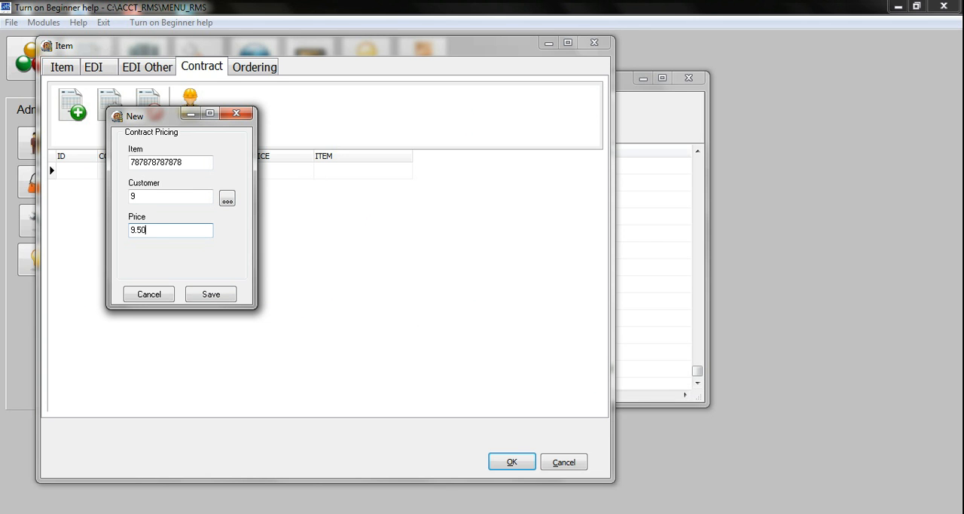
{"action": "left_click", "coordinate": [219, 295]}
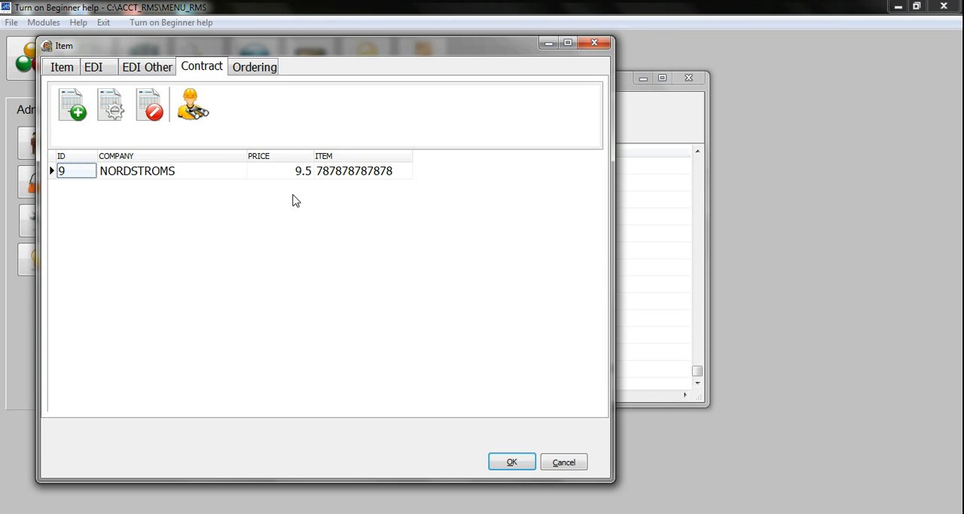
- Set the new item's case pack to 6 in its ordering details
{"action": "left_click", "coordinate": [256, 69]}
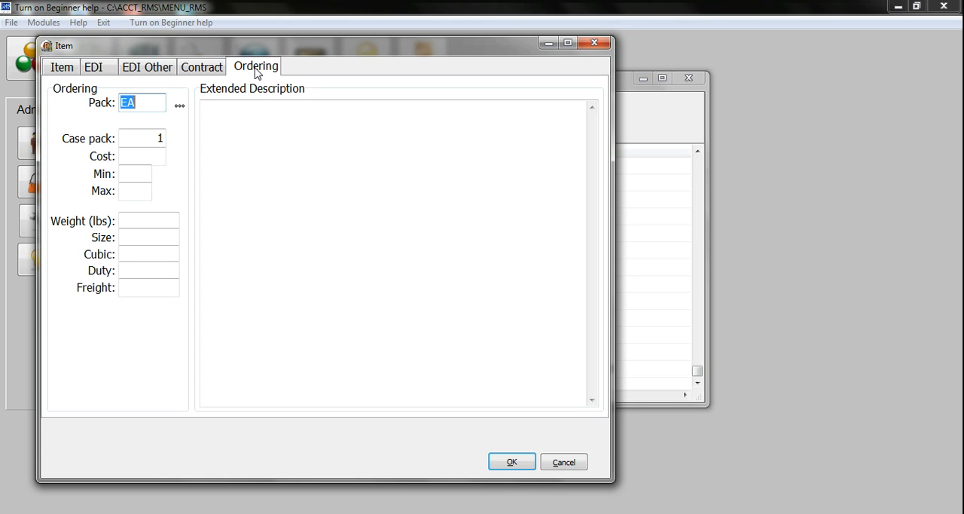
{"action": "left_click", "coordinate": [140, 138]}
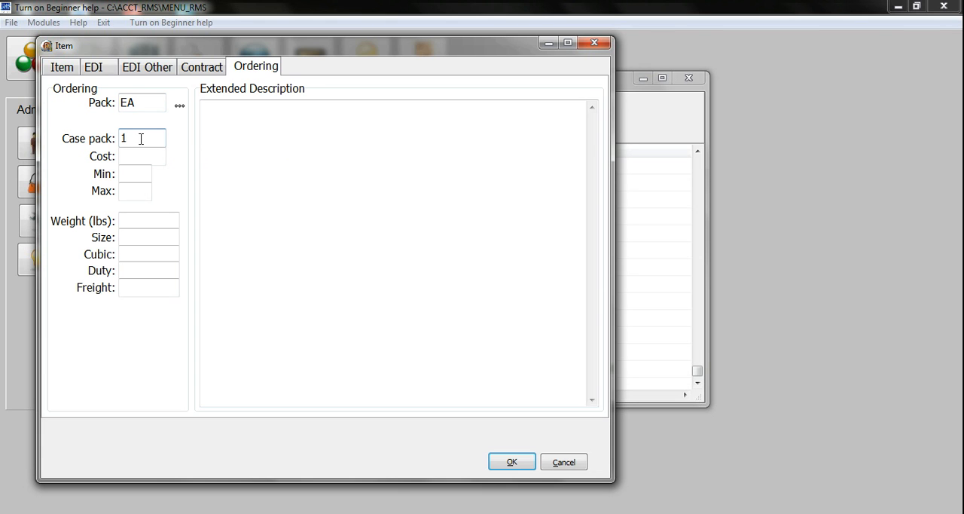
{"action": "key", "text": "BackSpace"}
{"action": "type", "text": "6"}
{"action": "key", "text": "Tab"}
- Enter a weight of 1.2 lbs, size 2*2*2 and cubic 2 for the item, saving it and closing the item list
{"action": "left_click", "coordinate": [136, 218]}
{"action": "type", "text": "1.2"}
{"action": "key", "text": "Tab"}
{"action": "type", "text": "2*2*"}
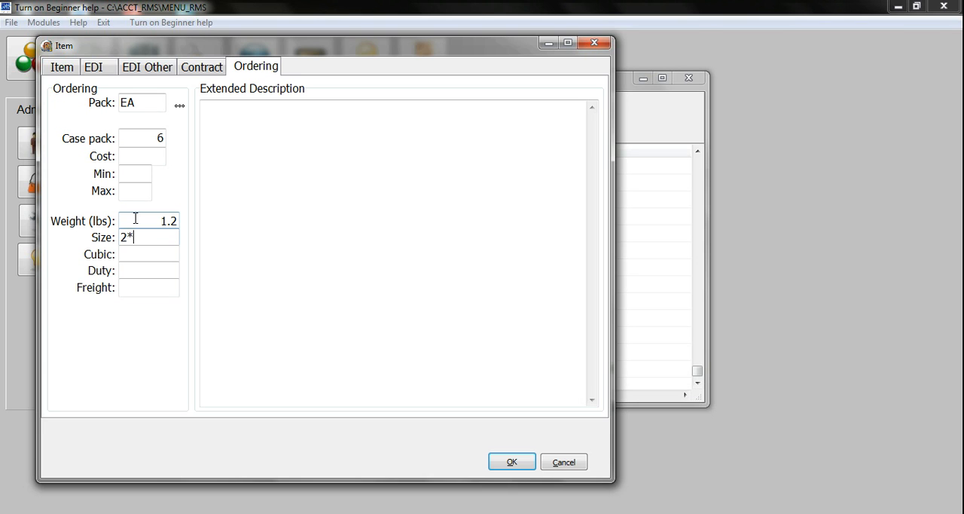
{"action": "type", "text": "2"}
{"action": "key", "text": "Tab"}
{"action": "type", "text": "2"}
{"action": "key", "text": "Tab"}
{"action": "left_click", "coordinate": [511, 463]}
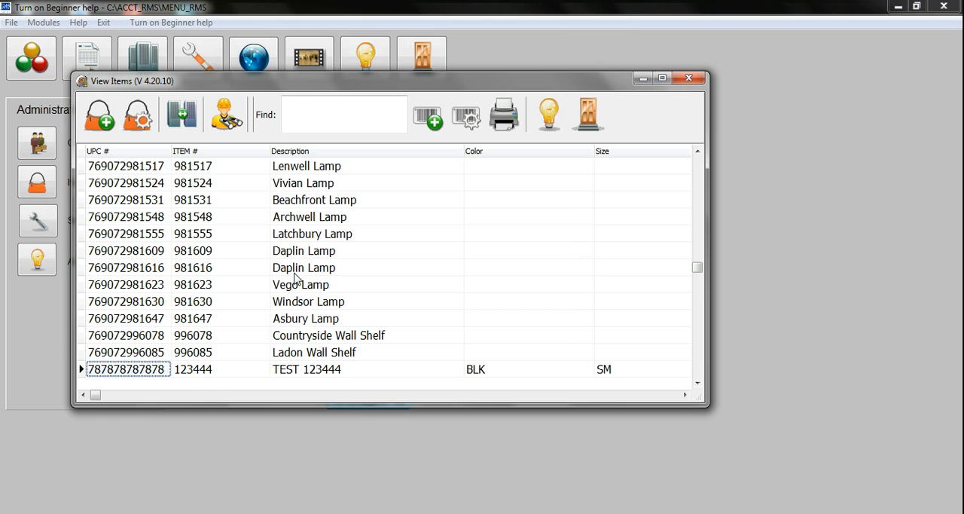
{"action": "left_click", "coordinate": [588, 115]}
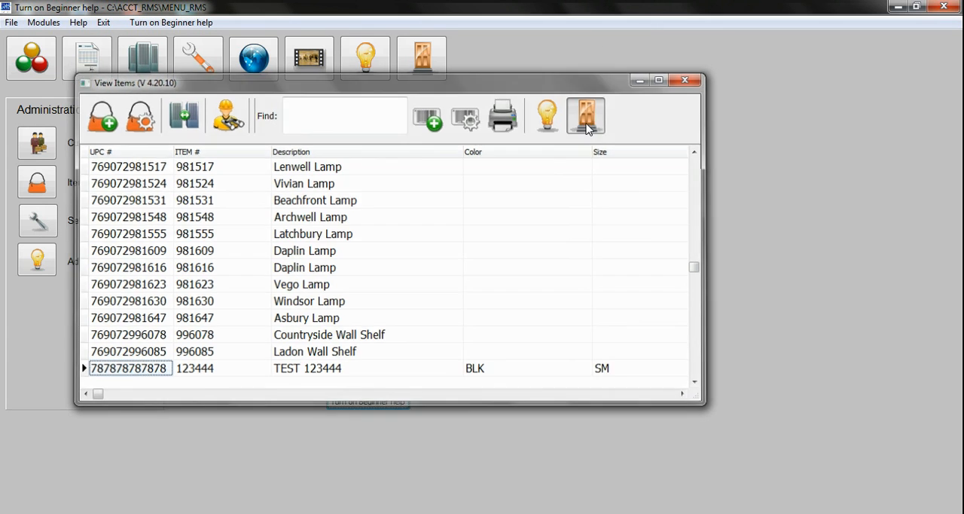
- Review the general company information in the system defaults, leaving without saving and closing the administration module
{"action": "left_click", "coordinate": [38, 220]}
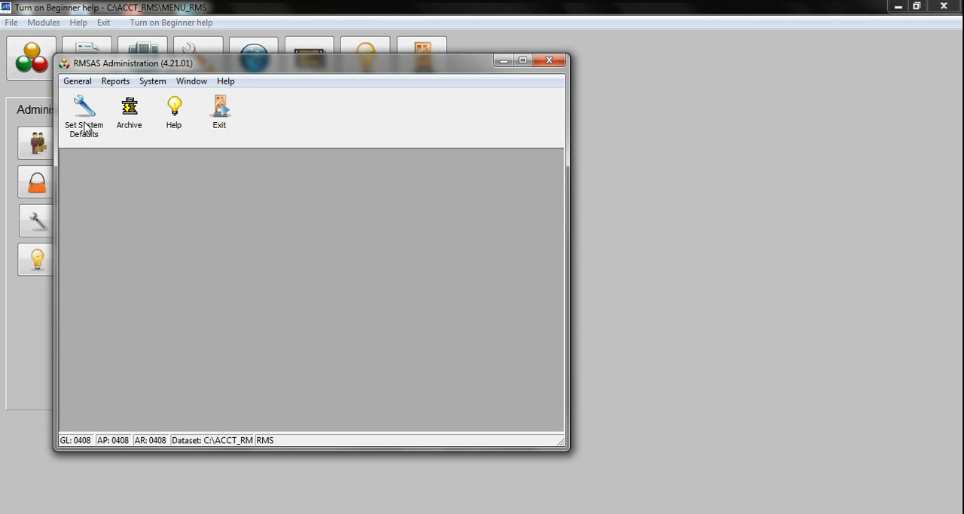
{"action": "left_click", "coordinate": [85, 128]}
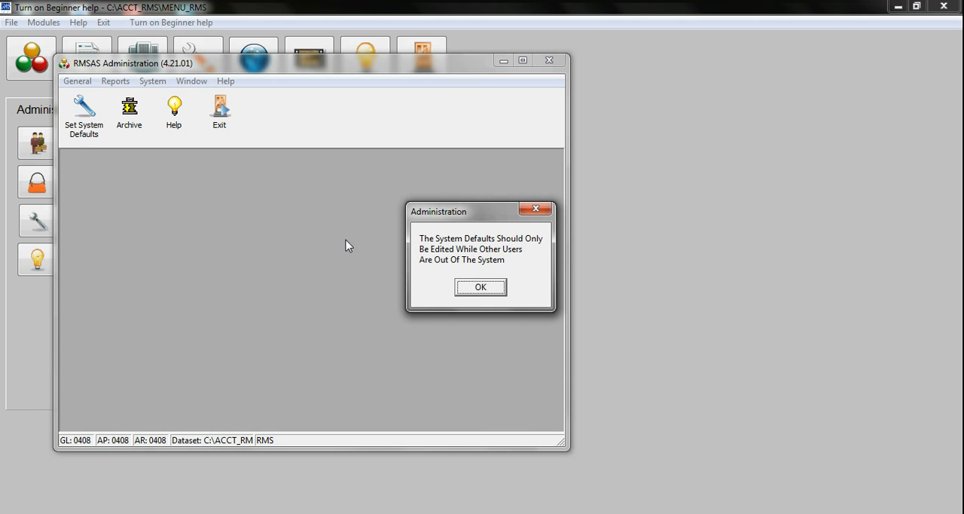
{"action": "left_click", "coordinate": [480, 289]}
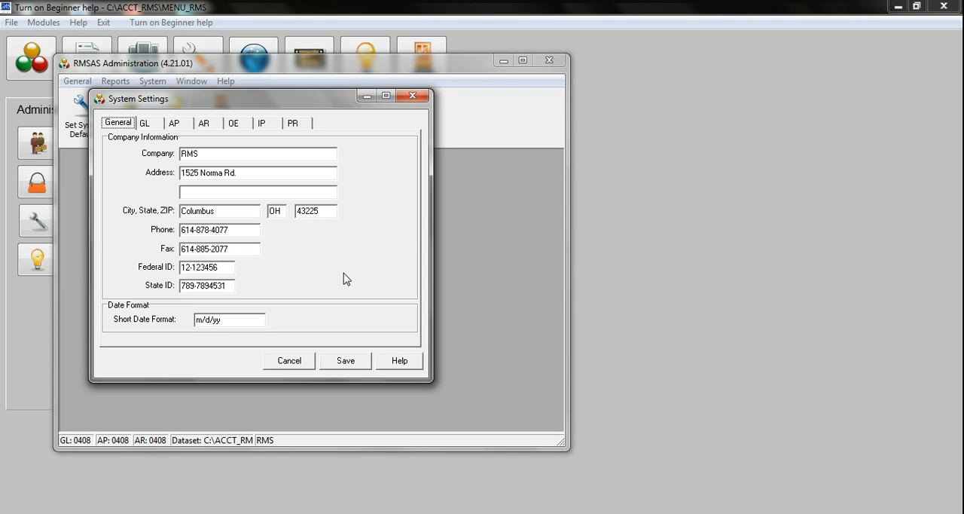
{"action": "left_click", "coordinate": [293, 361]}
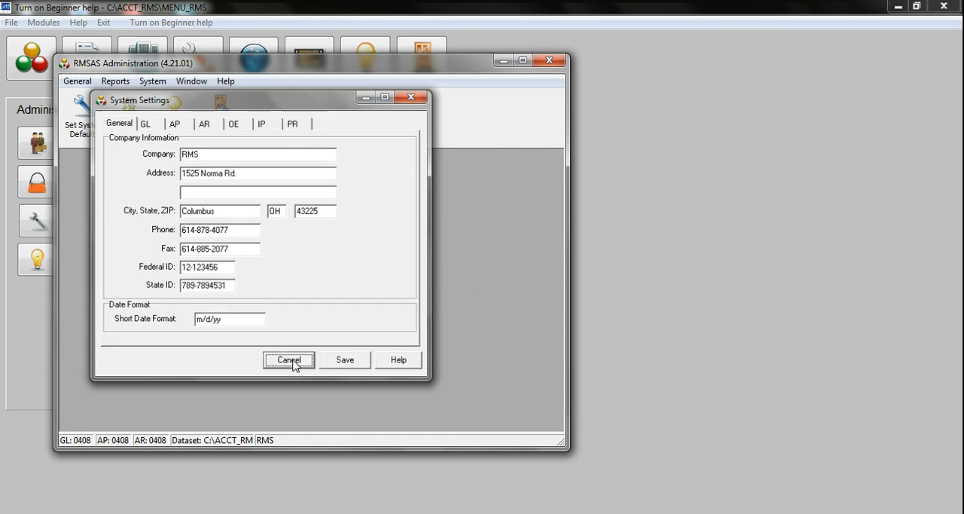
{"action": "left_click", "coordinate": [227, 128]}
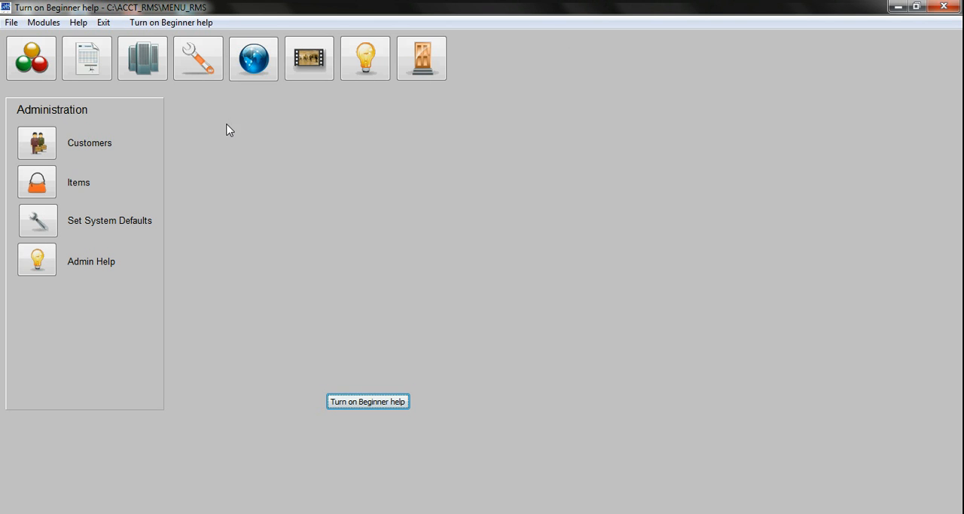